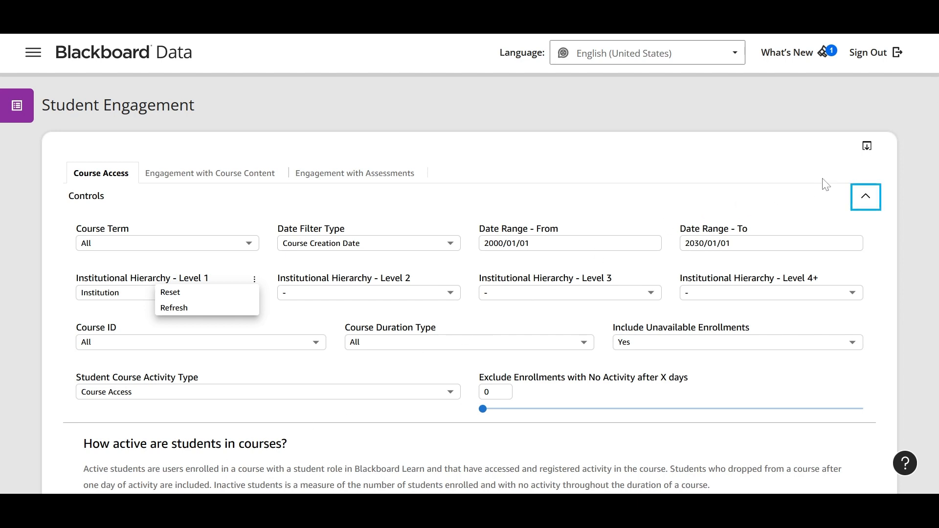
Step: Dismiss the Institutional Hierarchy Level 1 options and collapse the filter controls of the Student Engagement report
{"action": "left_click", "coordinate": [866, 199]}
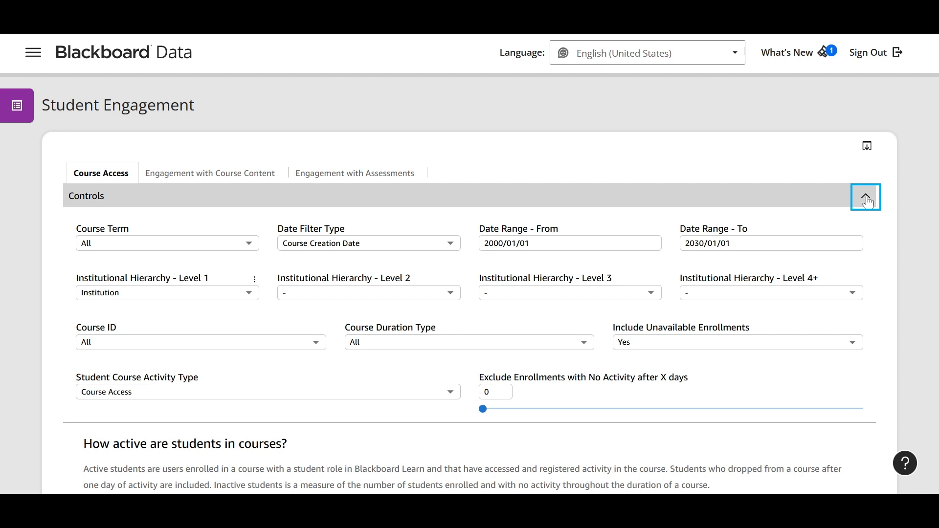
{"action": "left_click", "coordinate": [867, 200]}
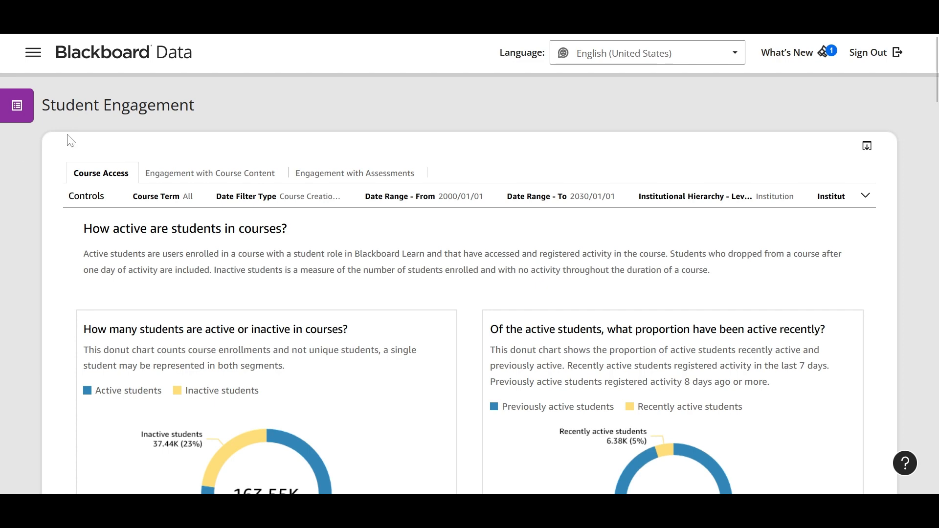
Step: Open the Social and Collaborative Engagement report and hide the list of Learning reports
{"action": "left_click", "coordinate": [17, 107]}
{"action": "left_click", "coordinate": [37, 235]}
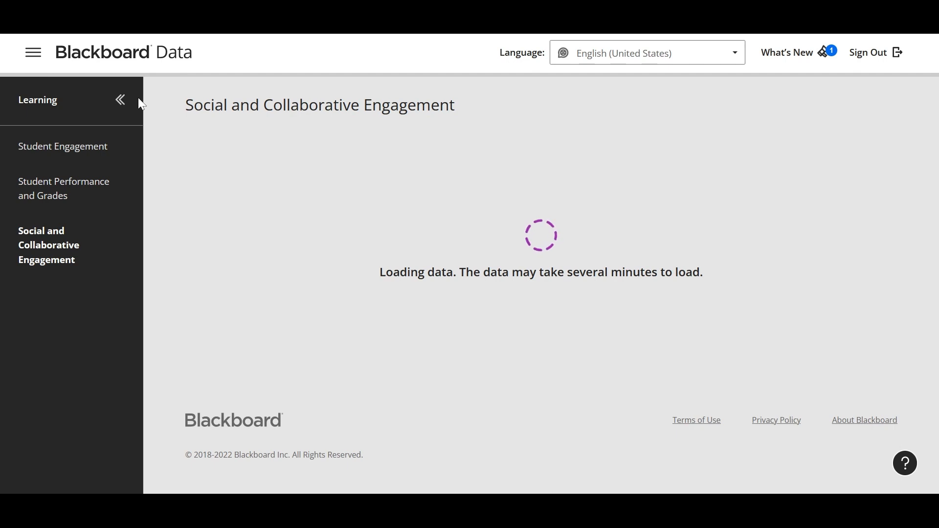
{"action": "left_click", "coordinate": [121, 100]}
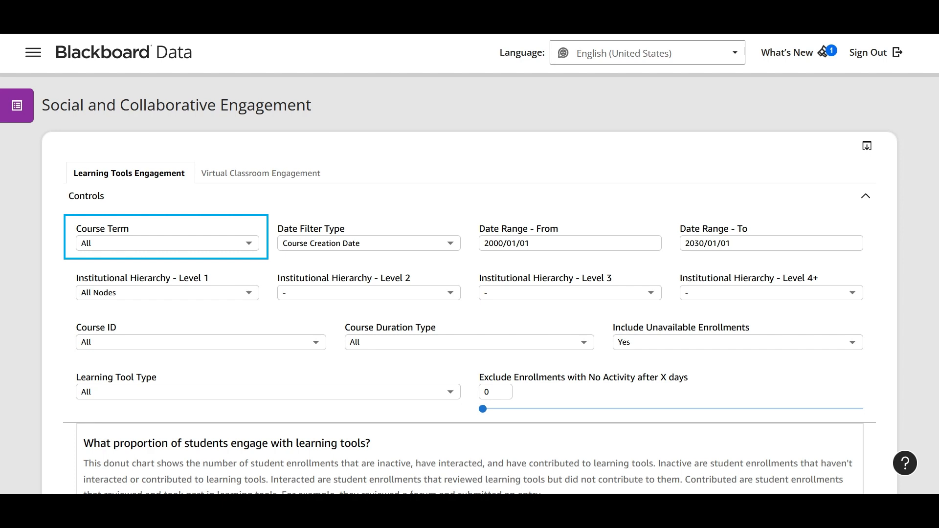
Step: Limit the Course Term filter to Fall 2022, Spring 2022, Summer 2022 and Winter 2022, and review the selected terms
{"action": "left_click", "coordinate": [179, 247]}
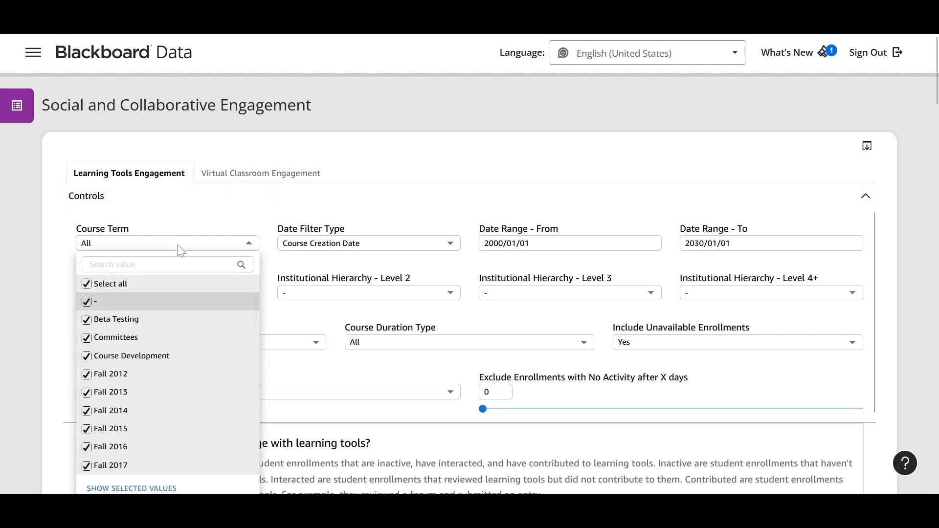
{"action": "left_click", "coordinate": [86, 286]}
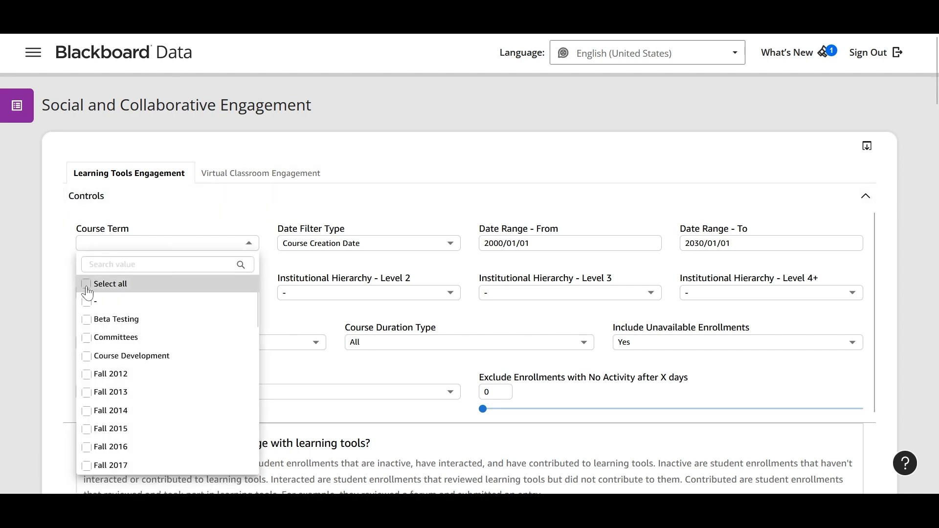
{"action": "left_click", "coordinate": [167, 225]}
{"action": "left_click", "coordinate": [144, 248]}
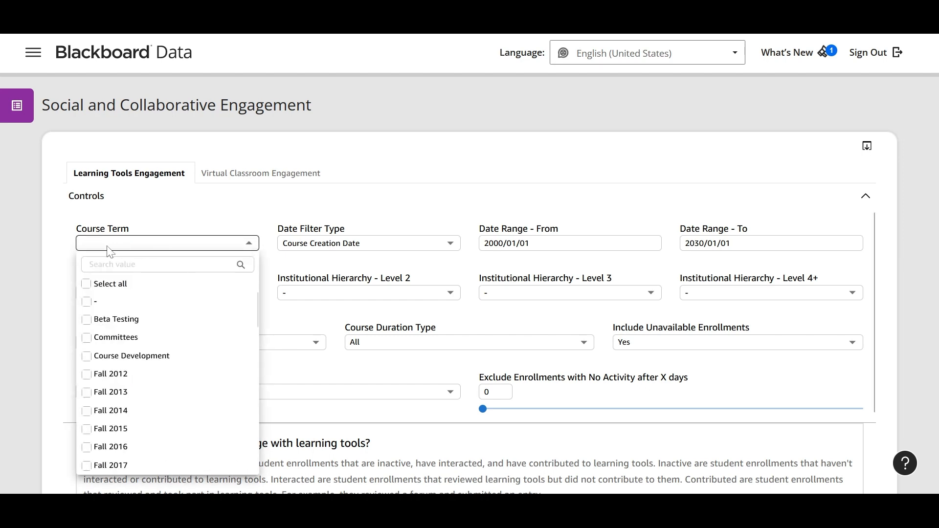
{"action": "type", "text": "2022"}
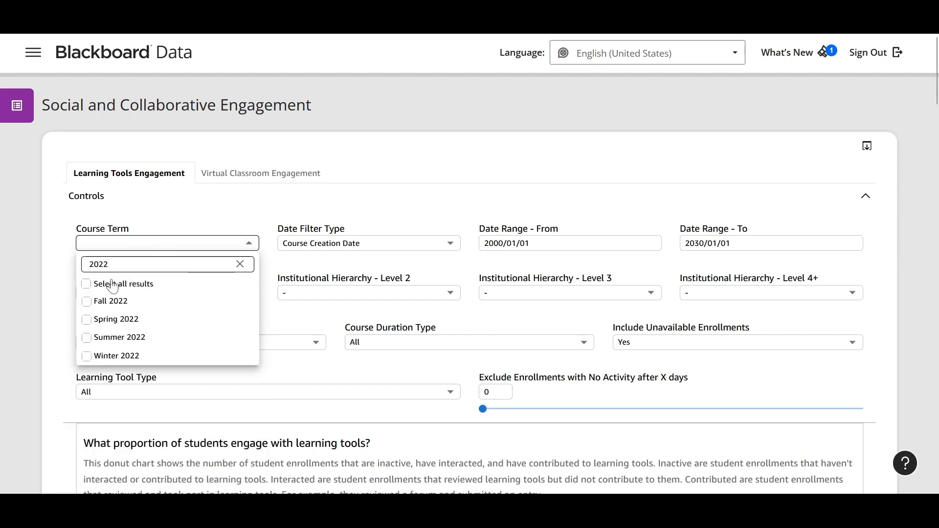
{"action": "left_click", "coordinate": [86, 301]}
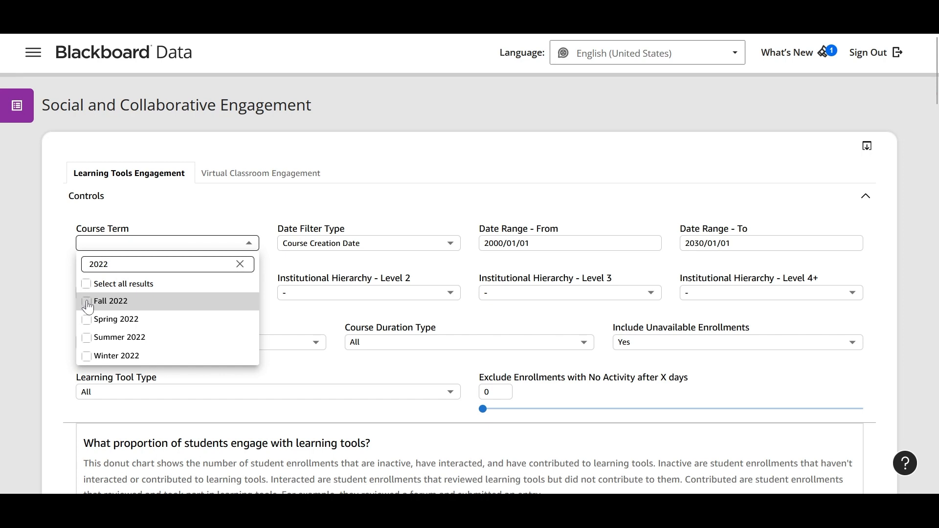
{"action": "left_click", "coordinate": [87, 319]}
{"action": "left_click", "coordinate": [87, 337]}
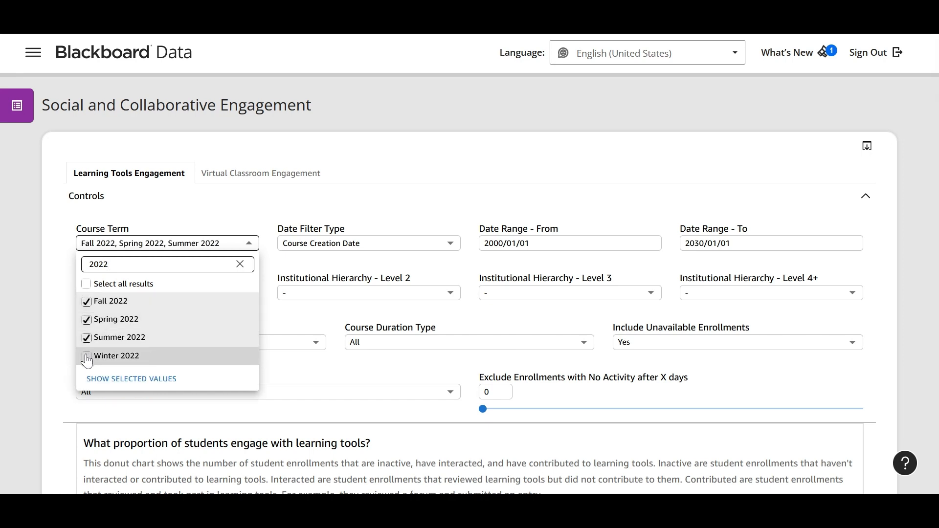
{"action": "left_click", "coordinate": [86, 356]}
{"action": "left_click", "coordinate": [131, 379]}
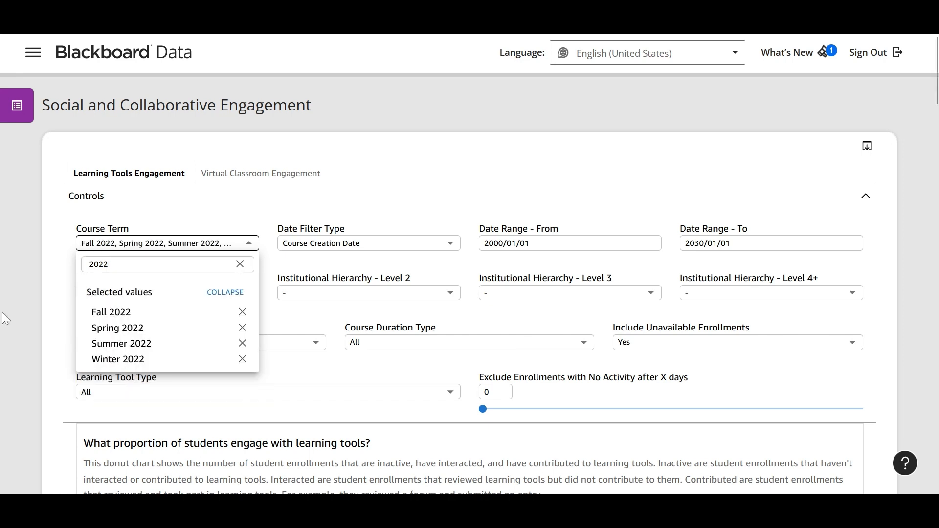
{"action": "left_click", "coordinate": [237, 225]}
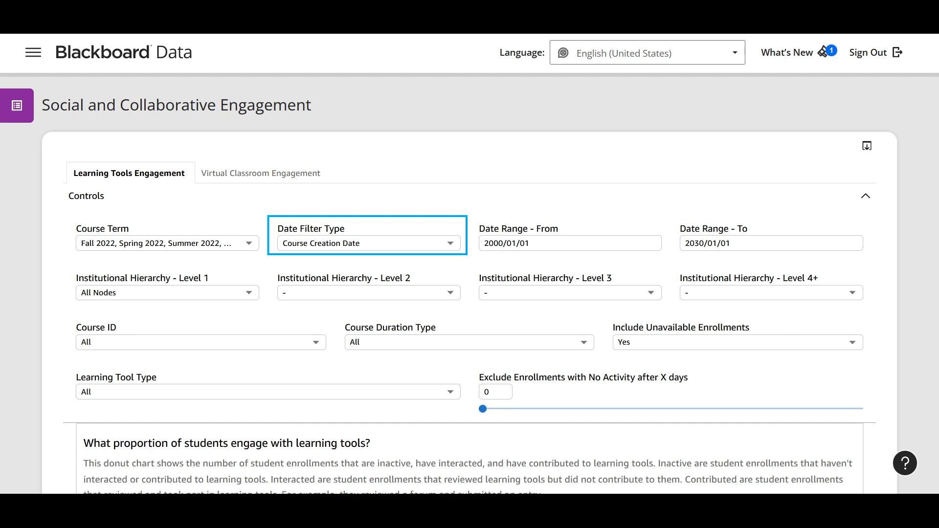
Step: Set the date filter type to Course Start Date and the start of the date range to 2021/07/07
{"action": "left_click", "coordinate": [452, 245]}
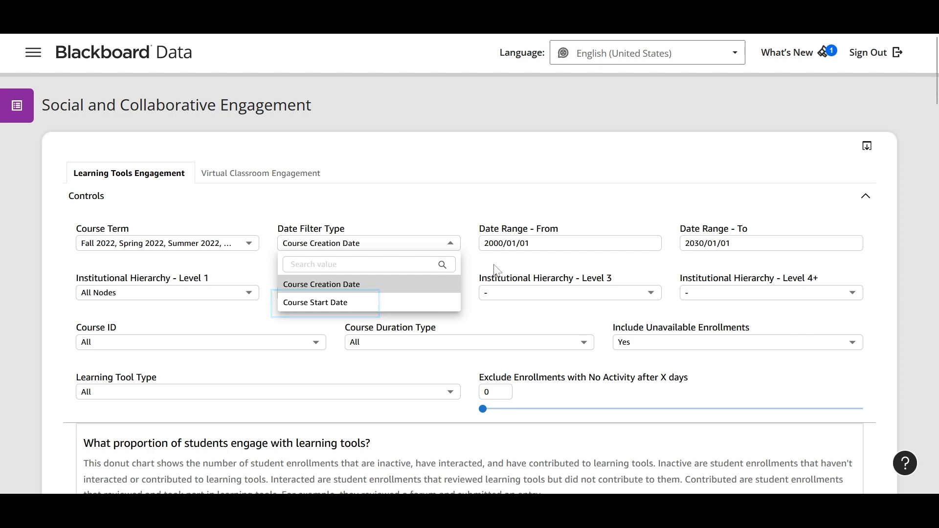
{"action": "left_click", "coordinate": [334, 304]}
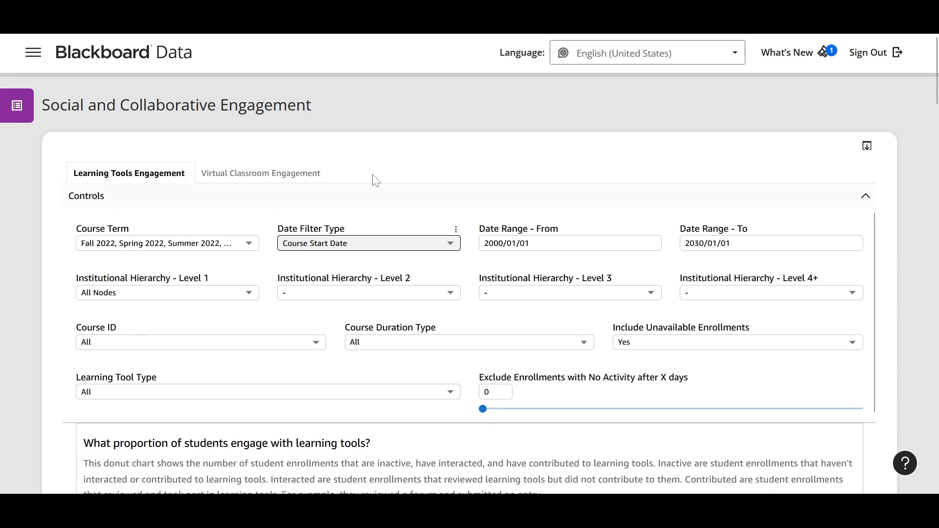
{"action": "left_click", "coordinate": [554, 244]}
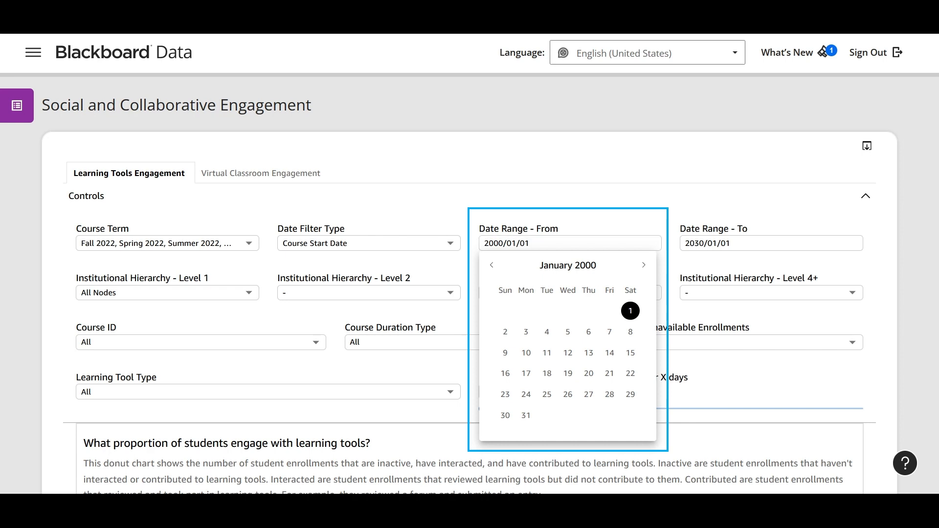
{"action": "left_click", "coordinate": [586, 266]}
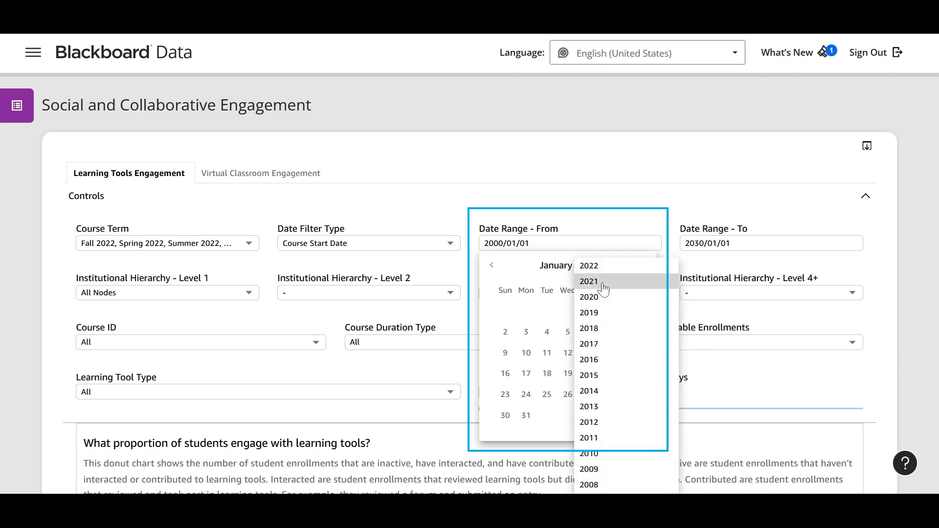
{"action": "left_click", "coordinate": [605, 282]}
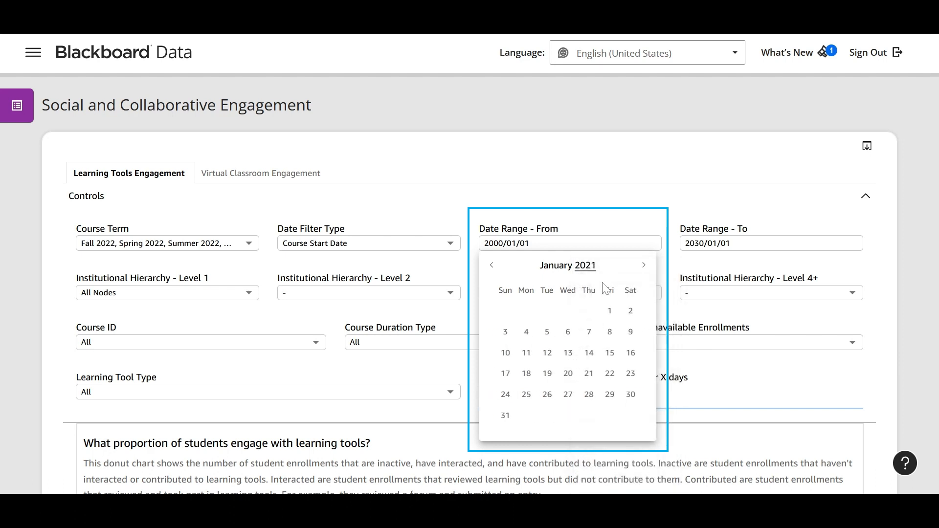
{"action": "left_click", "coordinate": [644, 266]}
{"action": "left_click", "coordinate": [644, 265]}
{"action": "left_click", "coordinate": [644, 266]}
{"action": "left_click", "coordinate": [644, 266]}
{"action": "left_click", "coordinate": [644, 266]}
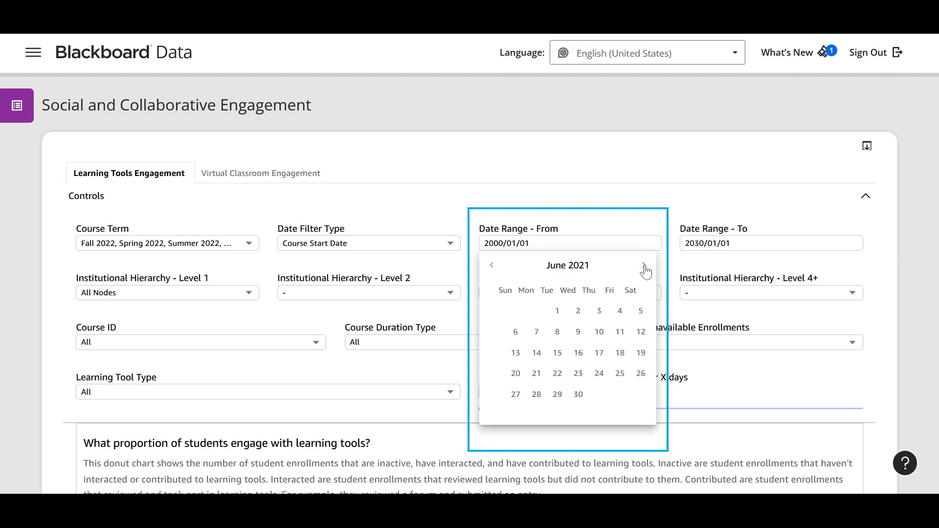
{"action": "left_click", "coordinate": [644, 266]}
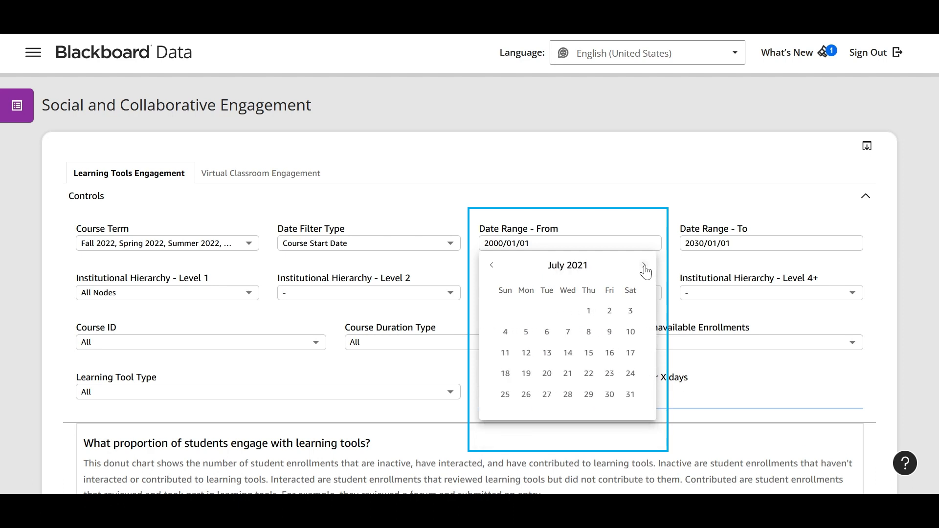
{"action": "left_click", "coordinate": [568, 332]}
{"action": "left_click", "coordinate": [512, 192]}
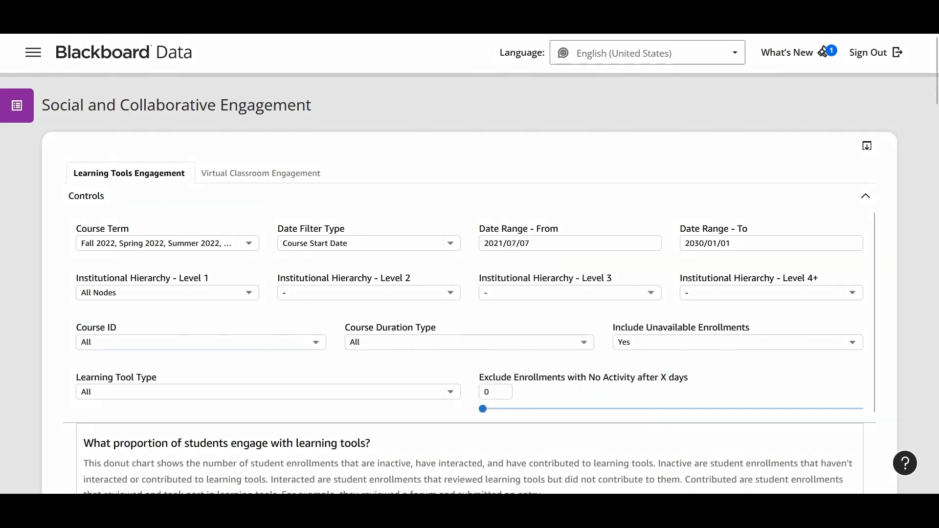
Step: Set the end of the date range to 2021/12/31
{"action": "left_click_drag", "start_coordinate": [733, 243], "coordinate": [683, 244]}
{"action": "type", "text": "20"}
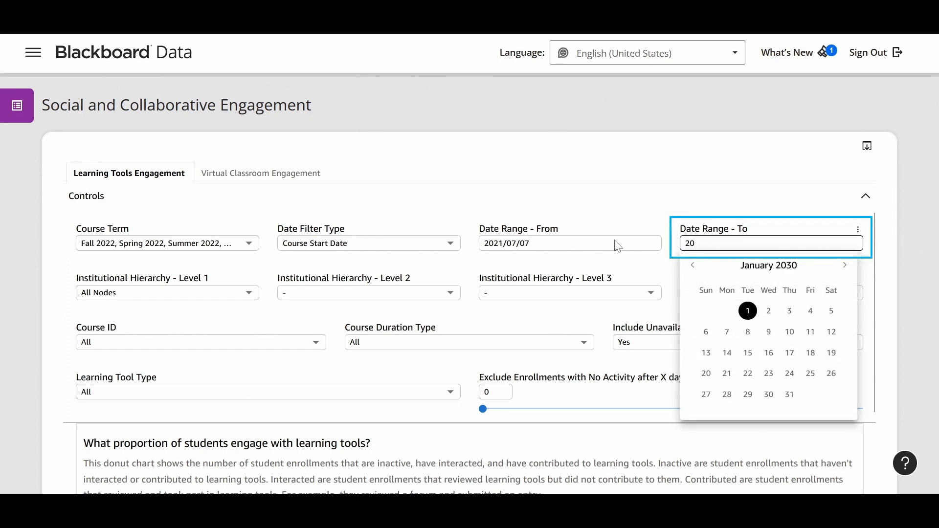
{"action": "type", "text": "21/1"}
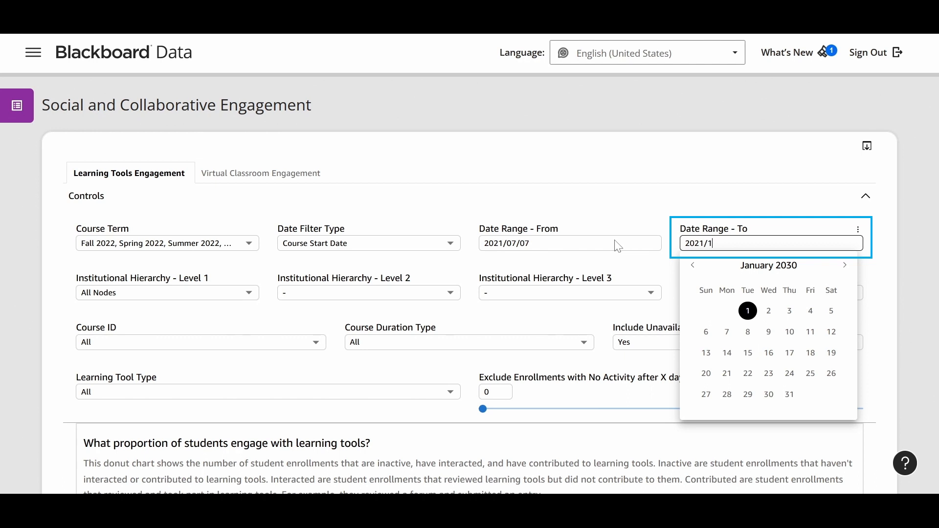
{"action": "type", "text": "2/31"}
{"action": "left_click", "coordinate": [882, 242]}
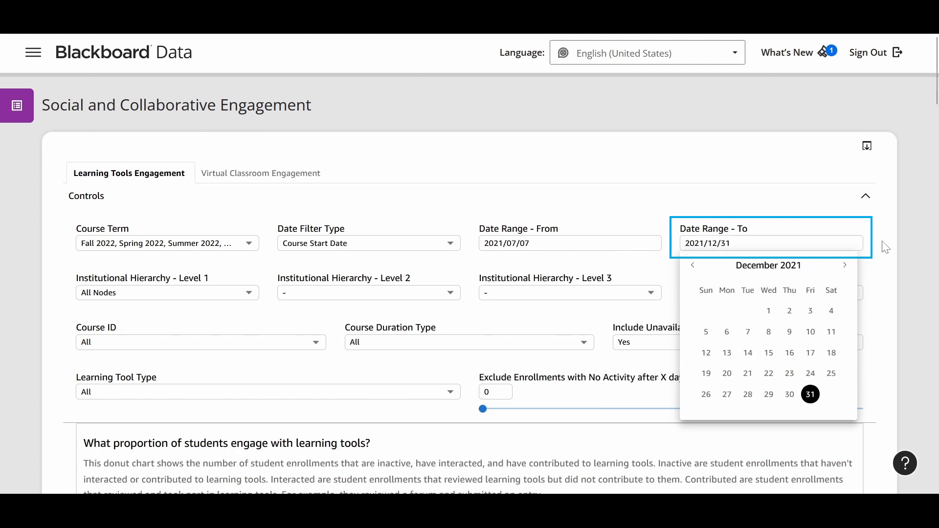
{"action": "left_click", "coordinate": [675, 240]}
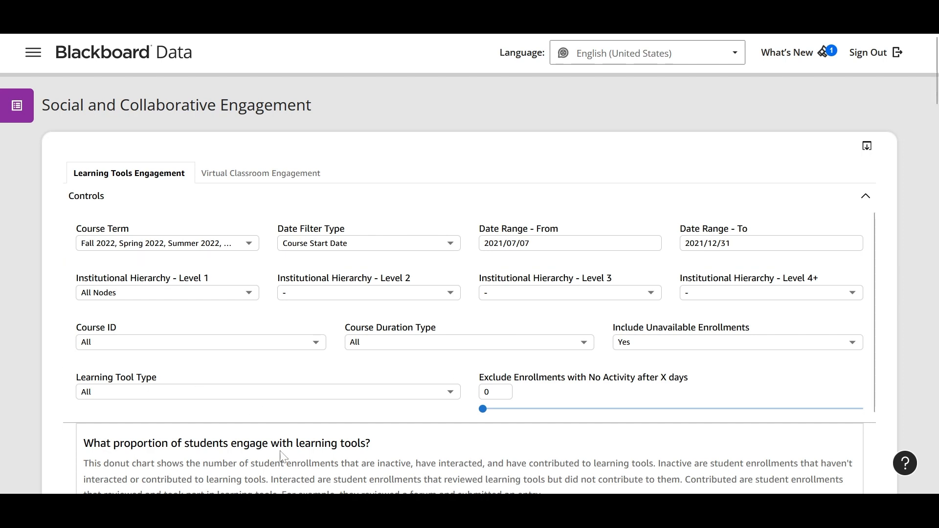
Step: Set Institutional Hierarchy Level 1 to Institution and Level 2 to College of Humanities
{"action": "left_click", "coordinate": [186, 291]}
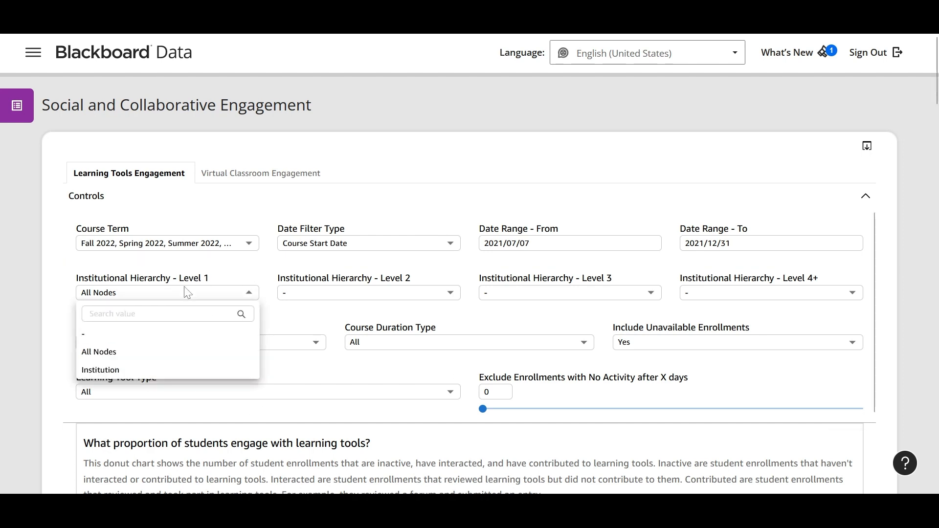
{"action": "left_click", "coordinate": [128, 370]}
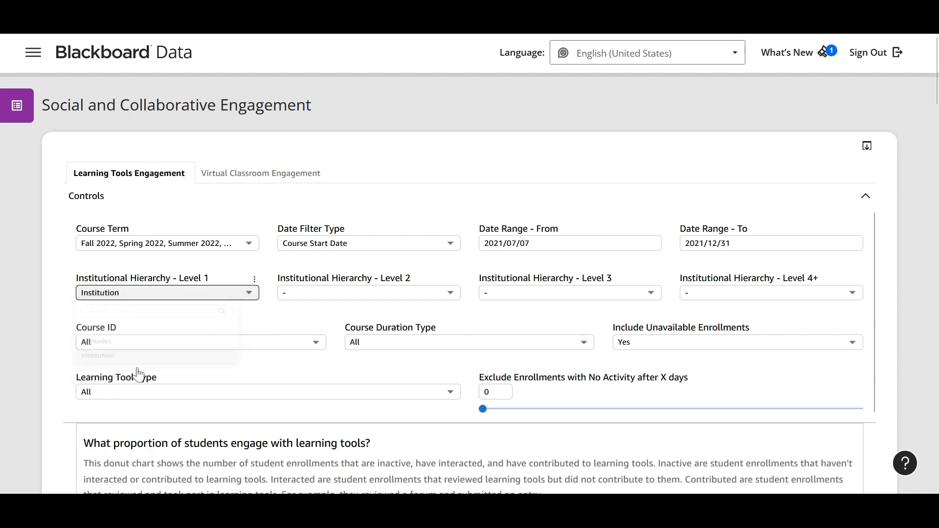
{"action": "left_click", "coordinate": [378, 293]}
{"action": "left_click", "coordinate": [366, 370]}
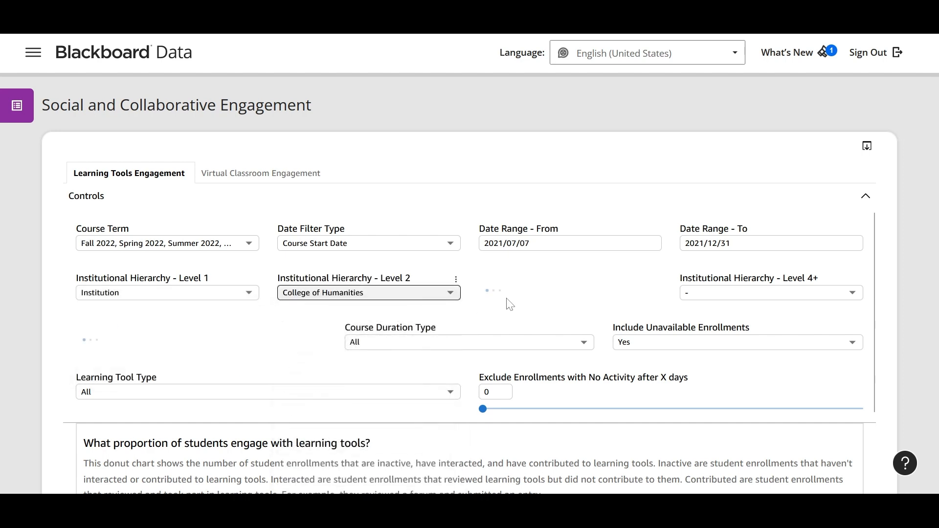
Step: Set Institutional Hierarchy Level 3 to Languages and Level 4+ to French
{"action": "left_click", "coordinate": [529, 302]}
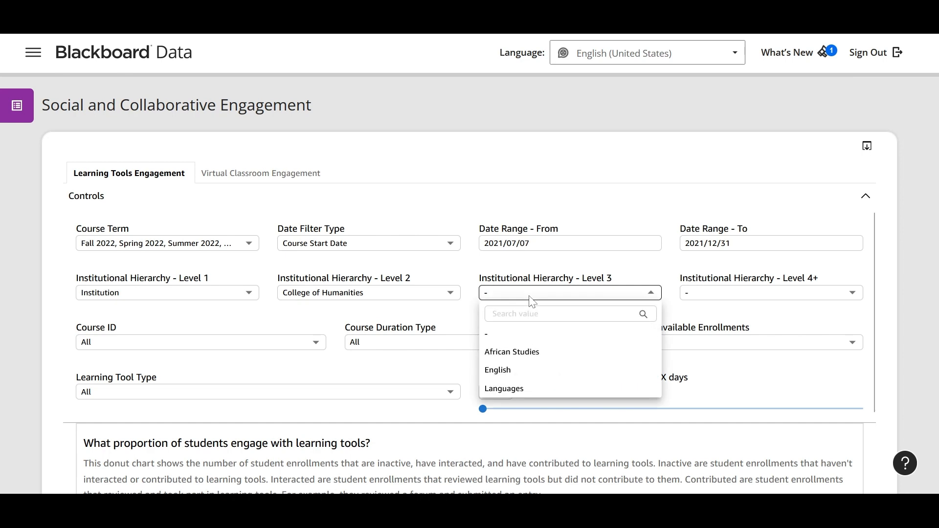
{"action": "left_click", "coordinate": [515, 388]}
{"action": "left_click", "coordinate": [729, 294]}
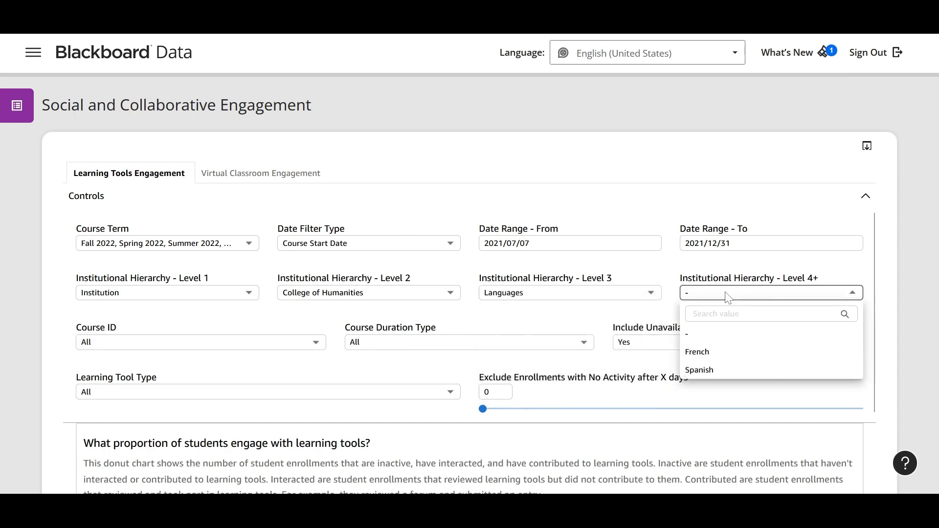
{"action": "left_click", "coordinate": [698, 352]}
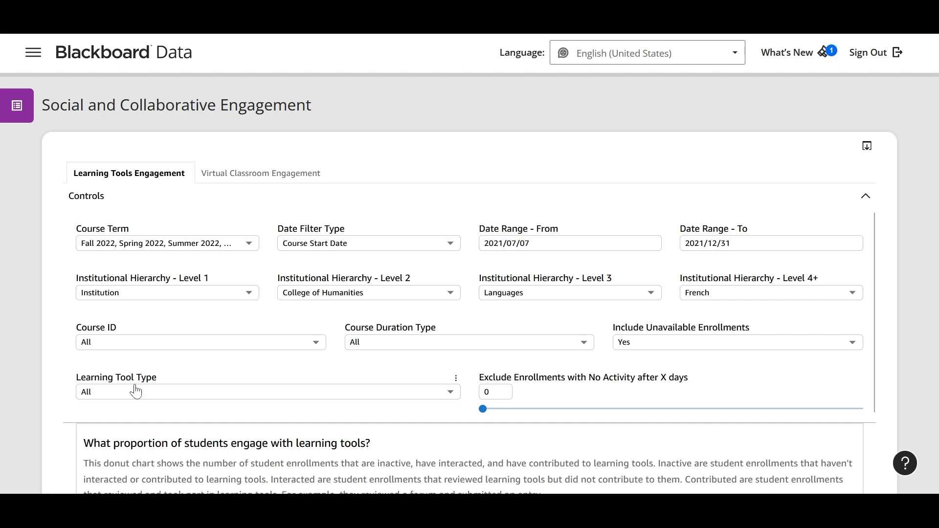
Step: Reset the Institutional Hierarchy Level 3 and Level 4+ filters
{"action": "left_click", "coordinate": [657, 279]}
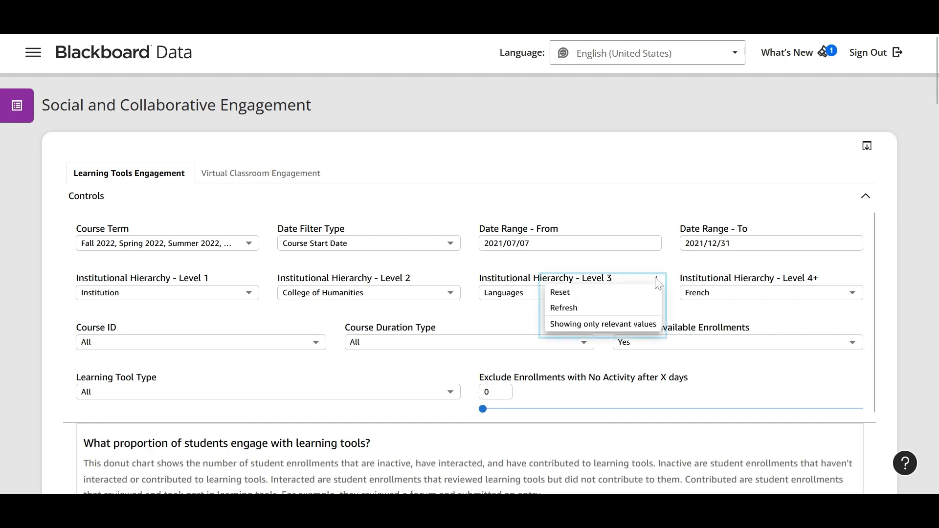
{"action": "left_click", "coordinate": [593, 295]}
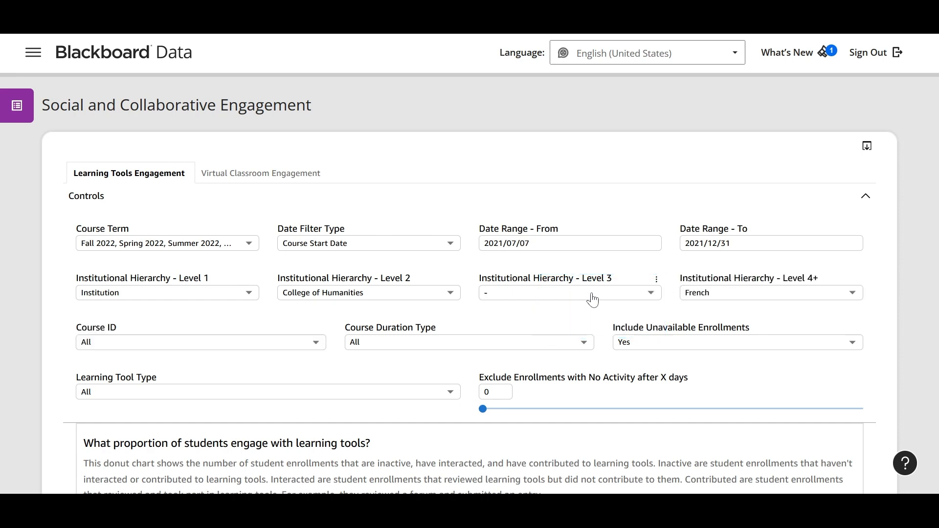
{"action": "left_click", "coordinate": [858, 279]}
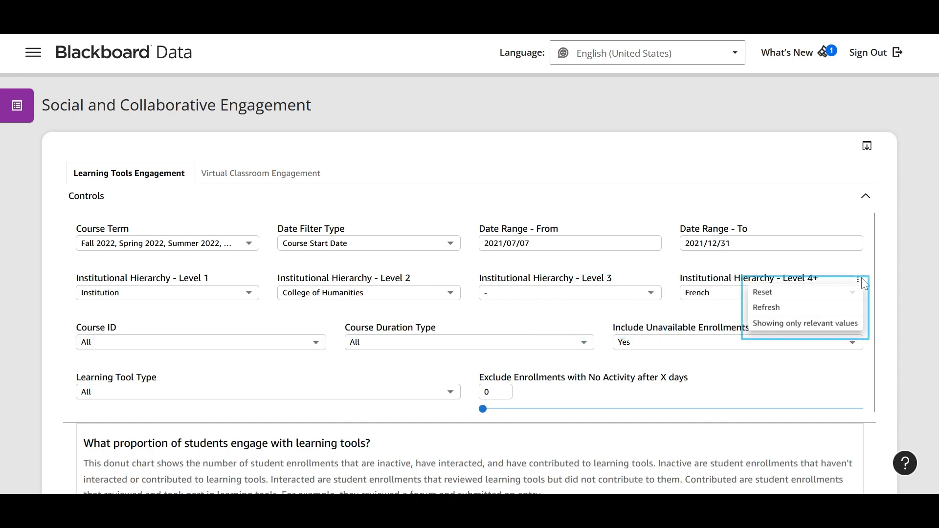
{"action": "left_click", "coordinate": [814, 294]}
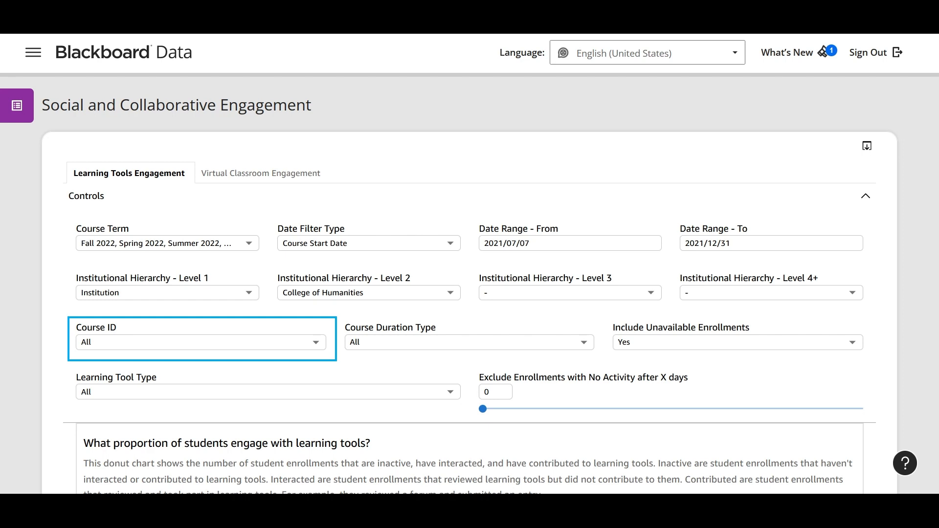
Step: Deselect all values in the Course ID filter and search its list for sw200
{"action": "left_click", "coordinate": [177, 343]}
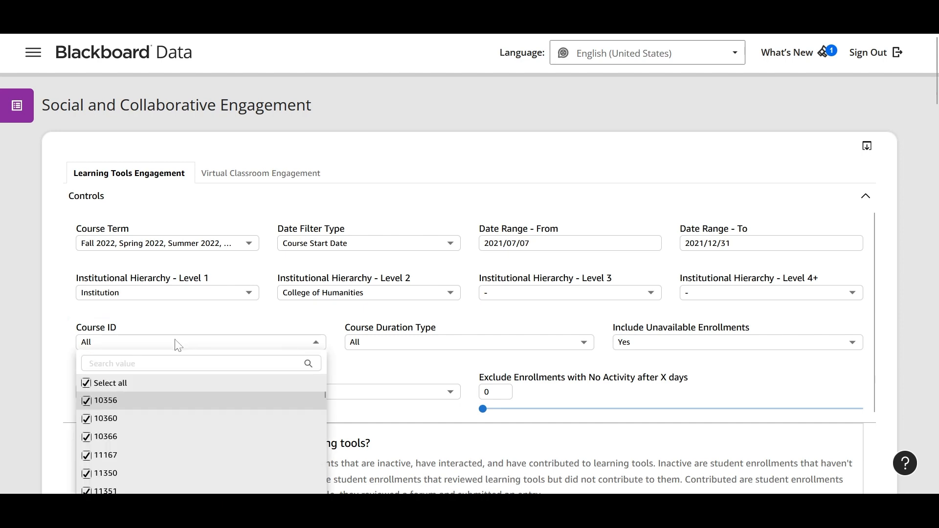
{"action": "scroll", "coordinate": [178, 343], "scroll_direction": "down", "scroll_amount": 3}
{"action": "left_click", "coordinate": [87, 242]}
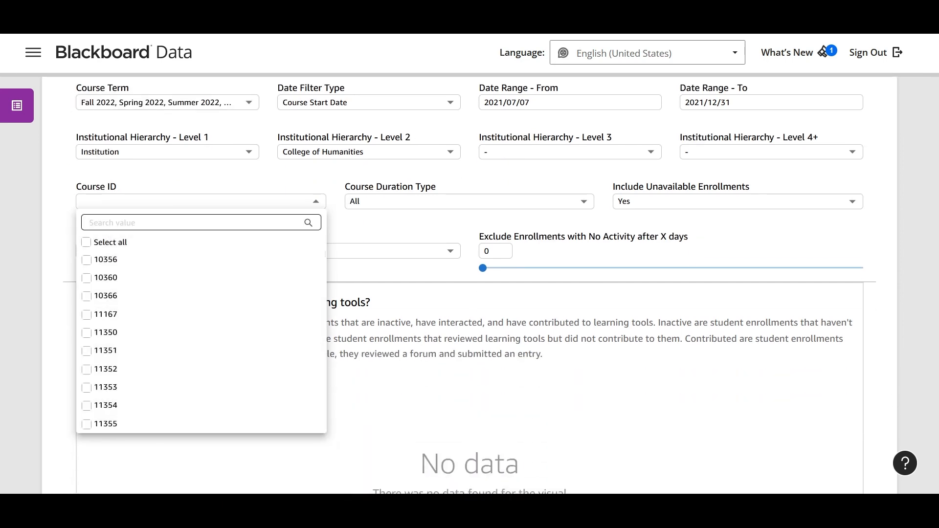
{"action": "type", "text": "sw"}
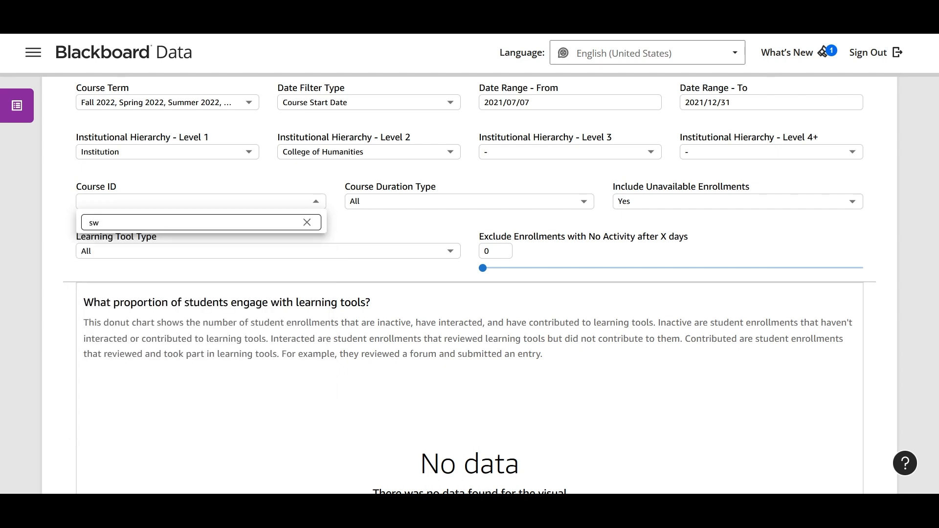
{"action": "type", "text": "200"}
{"action": "key", "text": "Escape"}
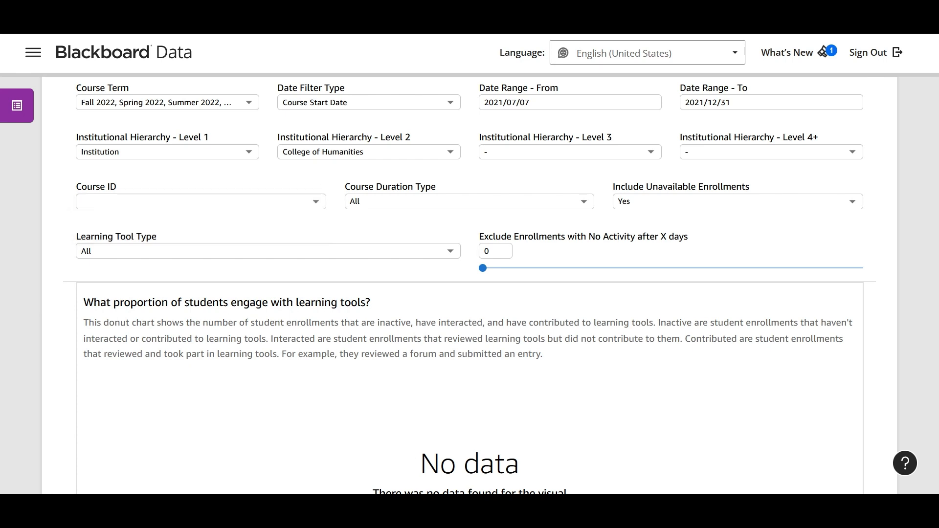
{"action": "key", "text": "Tab"}
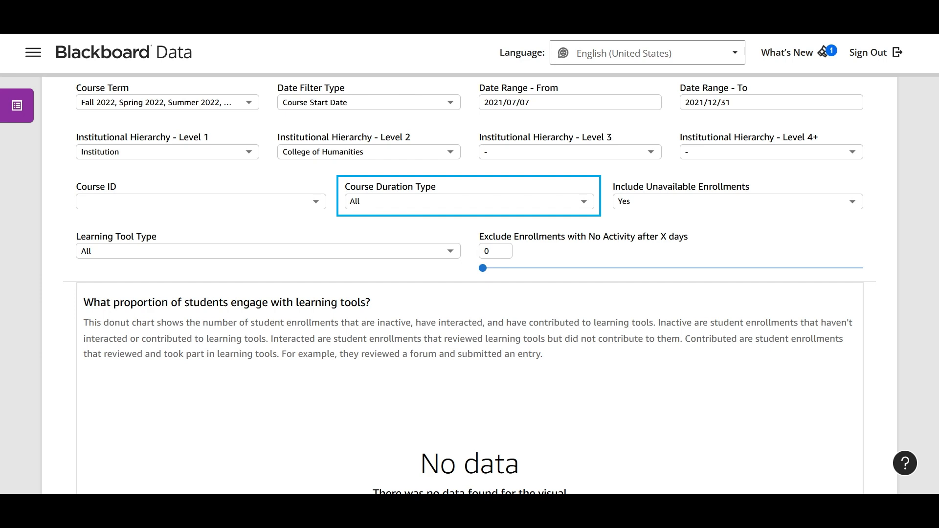
Step: View the Course Duration Type options and set Exclude Enrollments with No Activity after X days to 30
{"action": "left_click", "coordinate": [411, 203]}
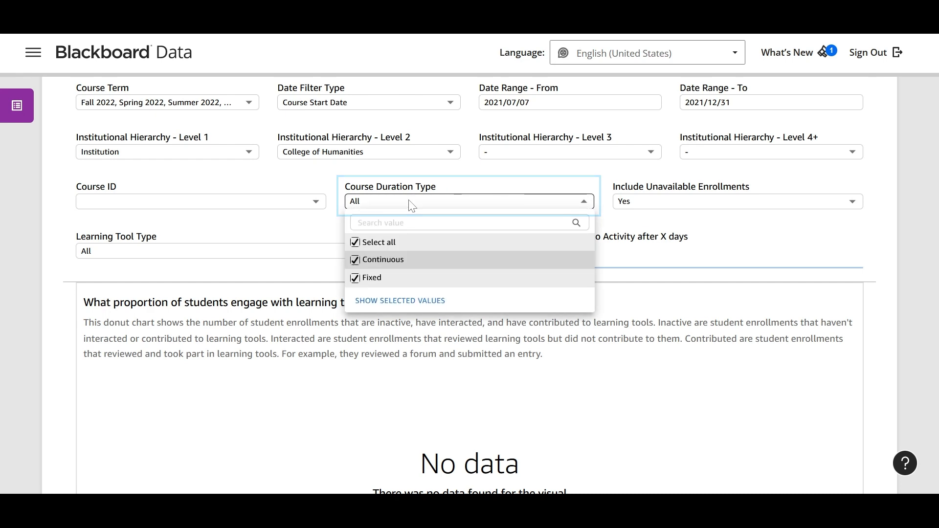
{"action": "left_click", "coordinate": [411, 202]}
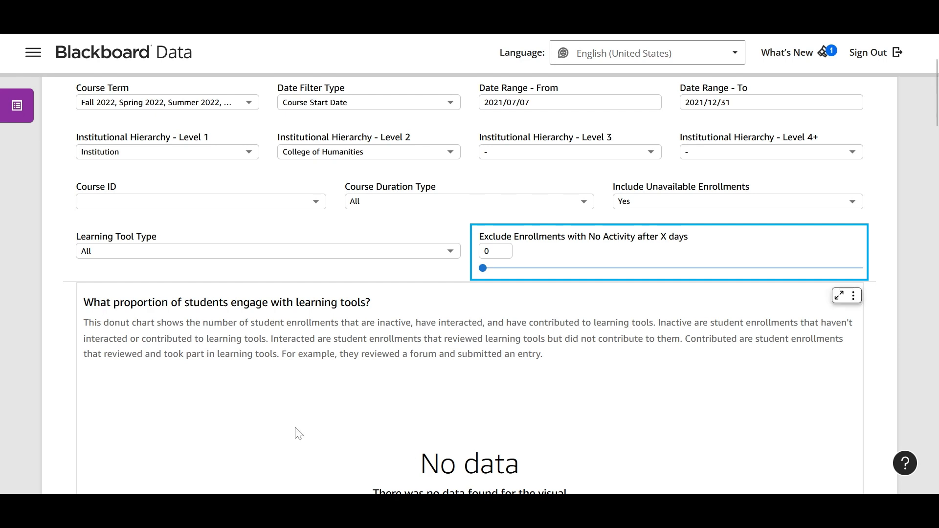
{"action": "left_click_drag", "start_coordinate": [495, 252], "coordinate": [437, 257]}
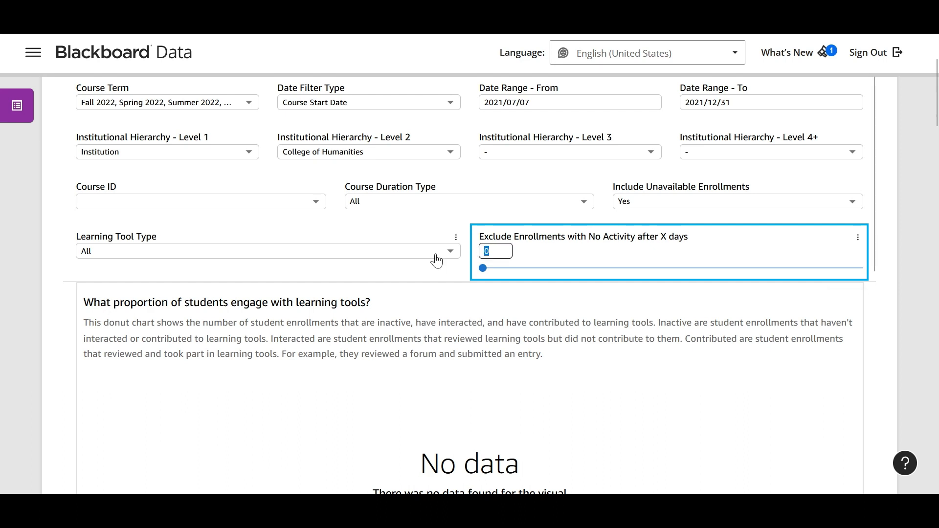
{"action": "type", "text": "30"}
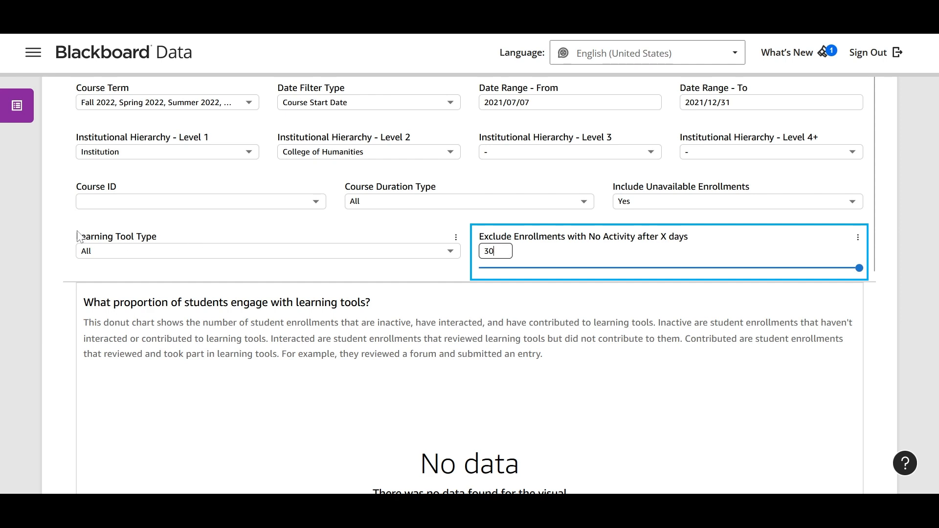
Step: Search the Course ID filter values for "all"
{"action": "left_click", "coordinate": [315, 206]}
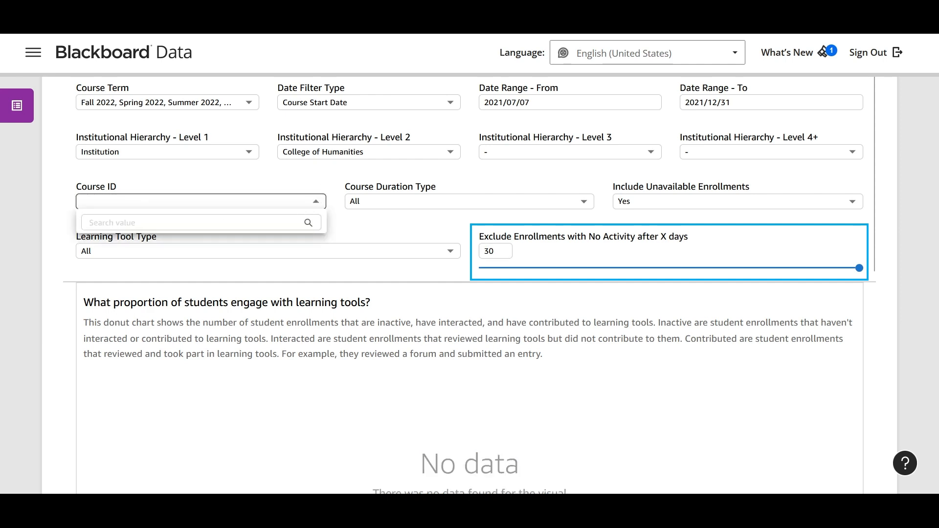
{"action": "type", "text": "all"}
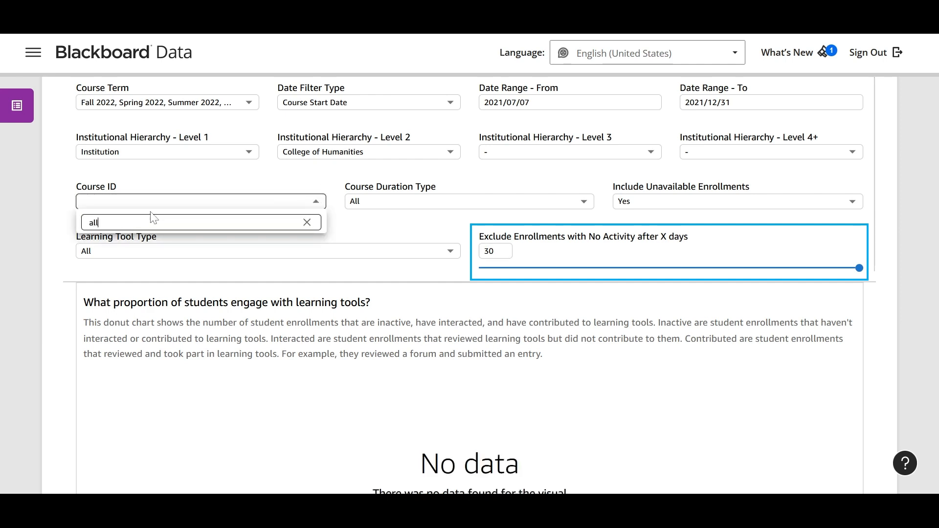
{"action": "key", "text": "Return"}
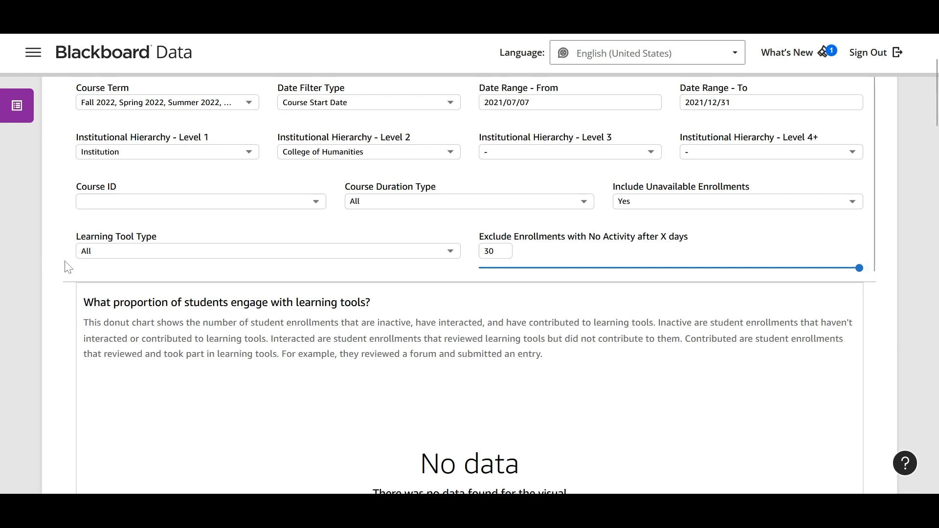